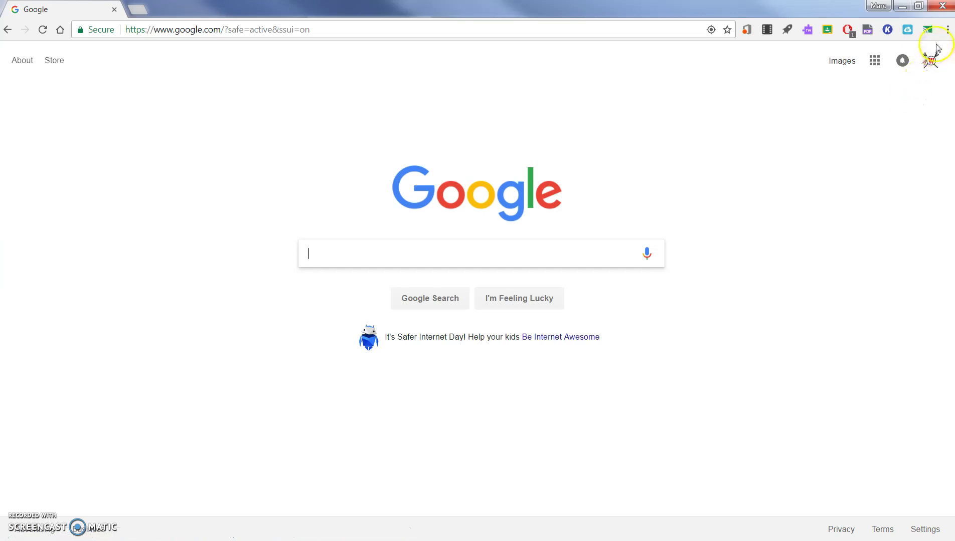
Turn on 'Show bookmarks bar' from the Chrome menu's Bookmarks submenu
left_click(948, 32)
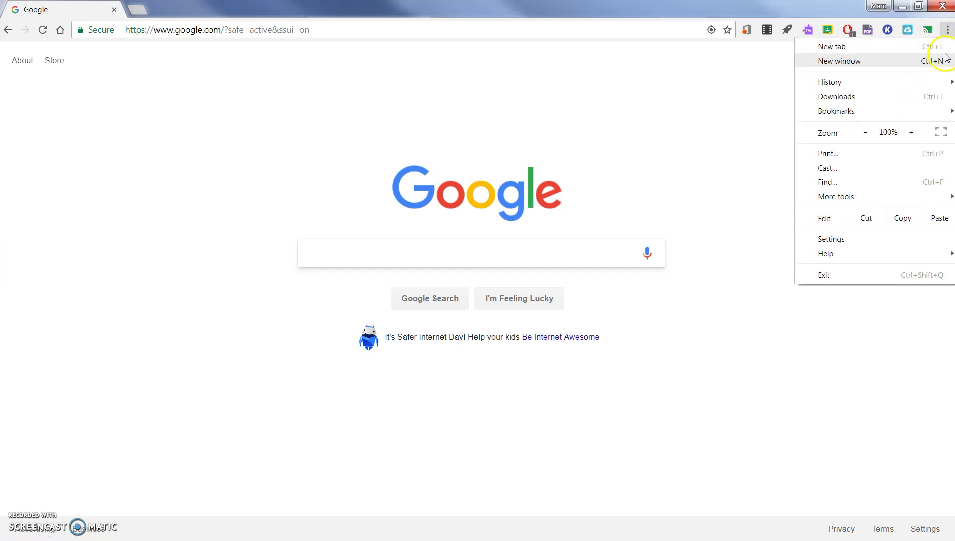
mouse_move(935, 116)
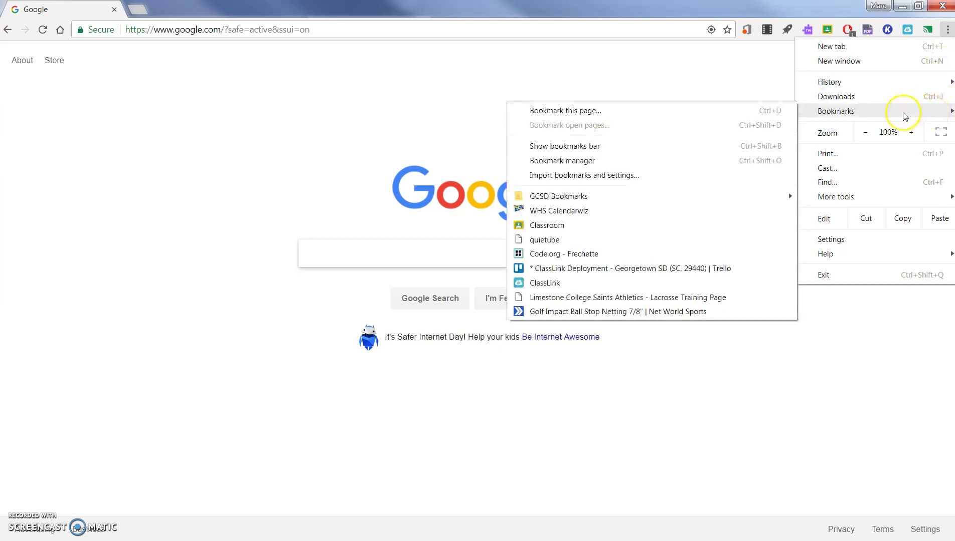
left_click(668, 146)
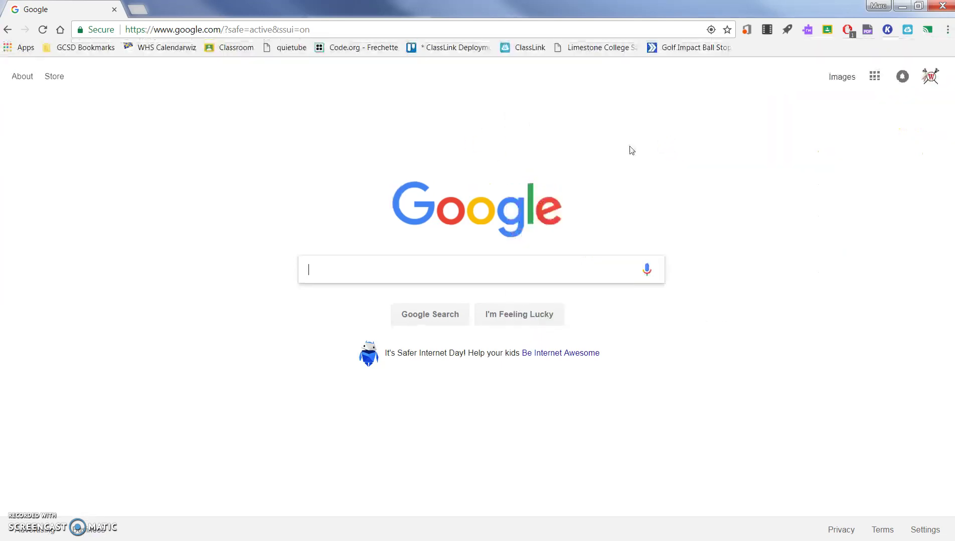
Open the ClassLink bookmark from the GCSD Bookmarks folder
left_click(85, 47)
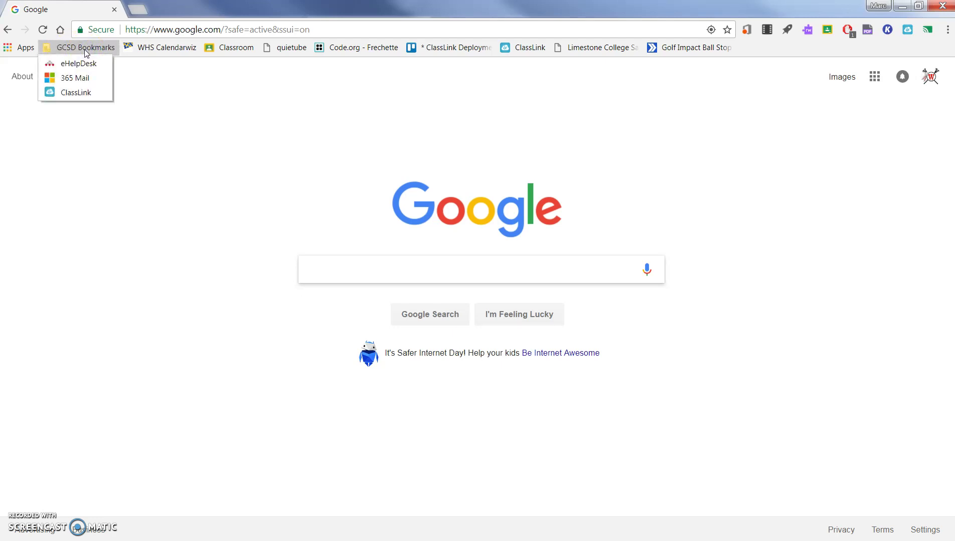
left_click(78, 94)
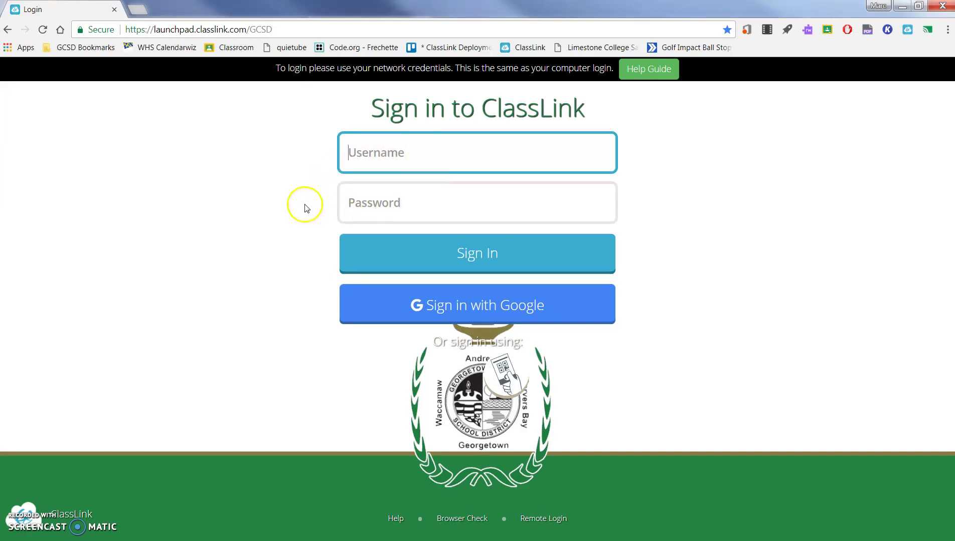
Sign in to ClassLink with Google to load the My Apps launchpad
left_click(472, 311)
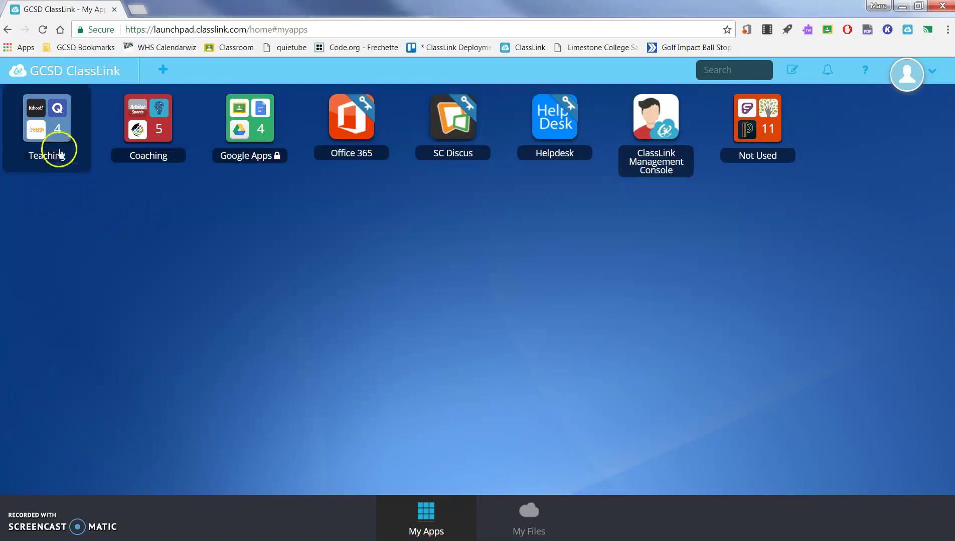
left_click(50, 138)
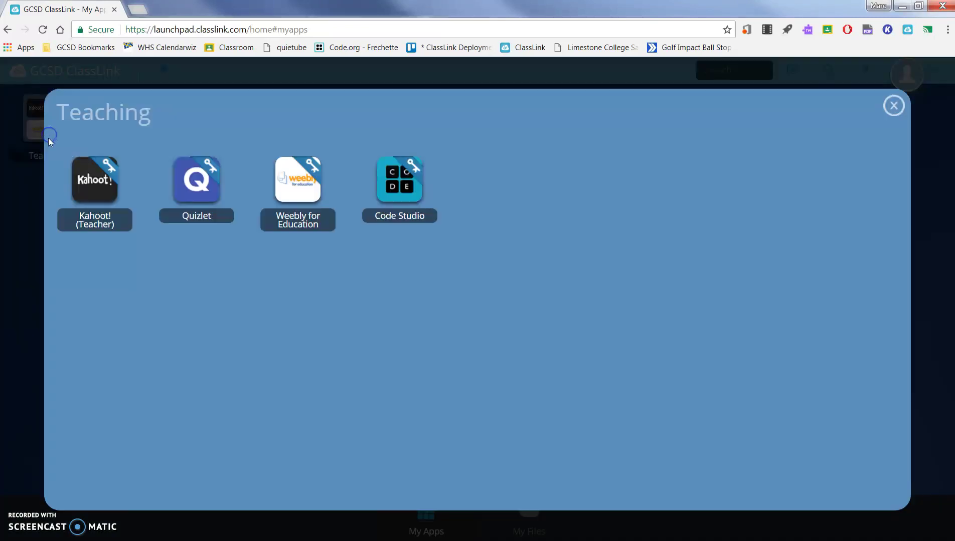
left_click(95, 194)
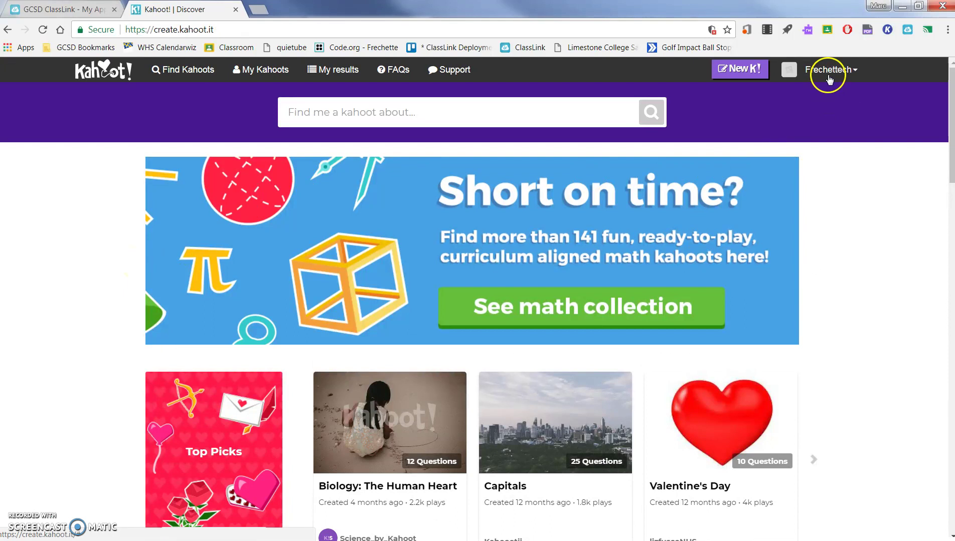
left_click(235, 9)
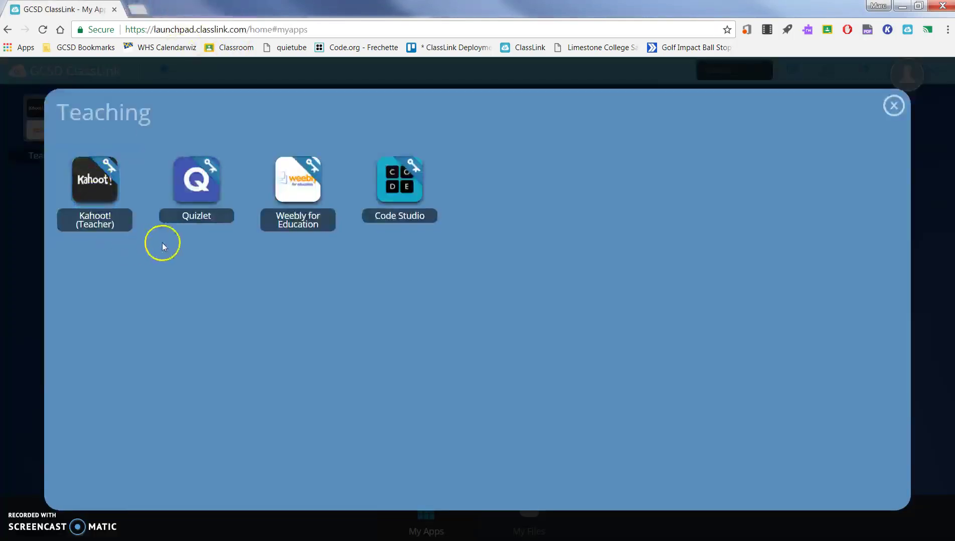
left_click(202, 199)
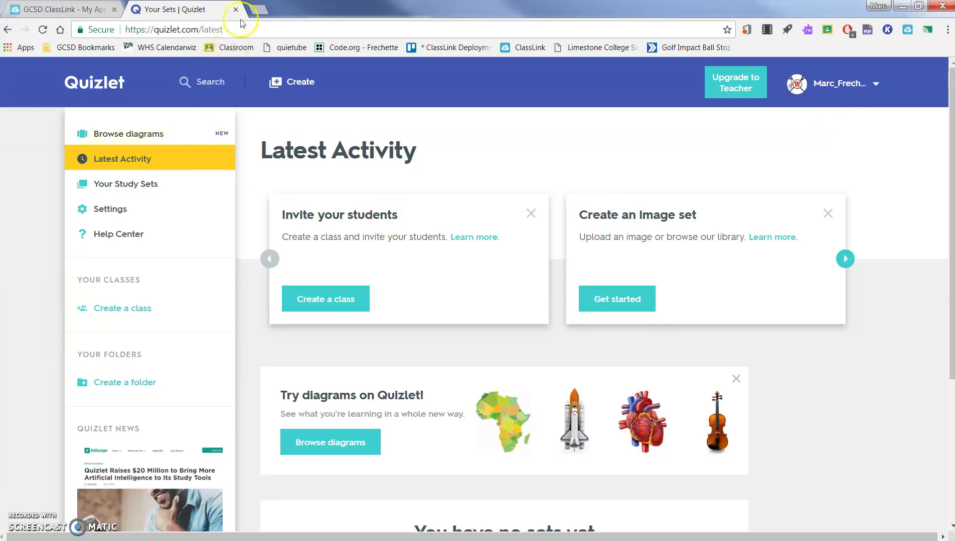
left_click(235, 9)
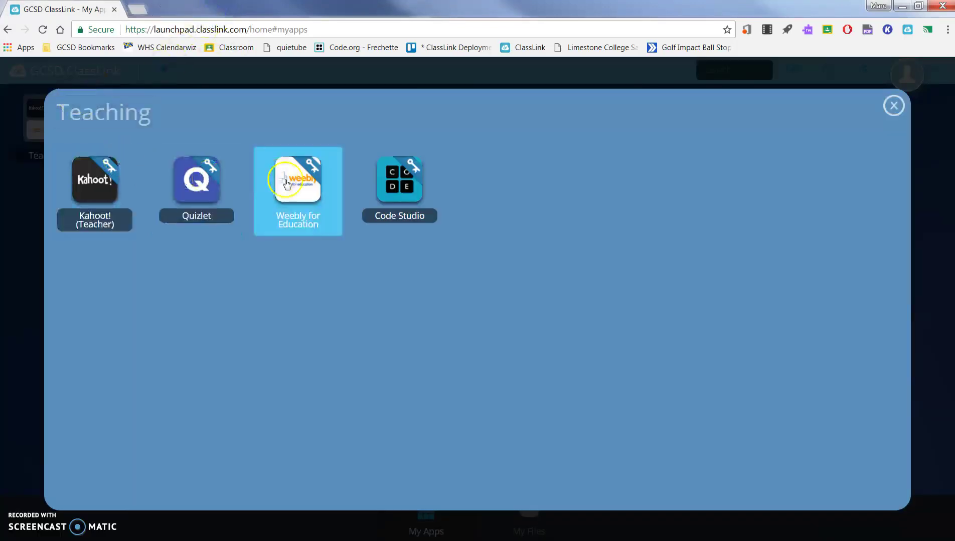
left_click(893, 105)
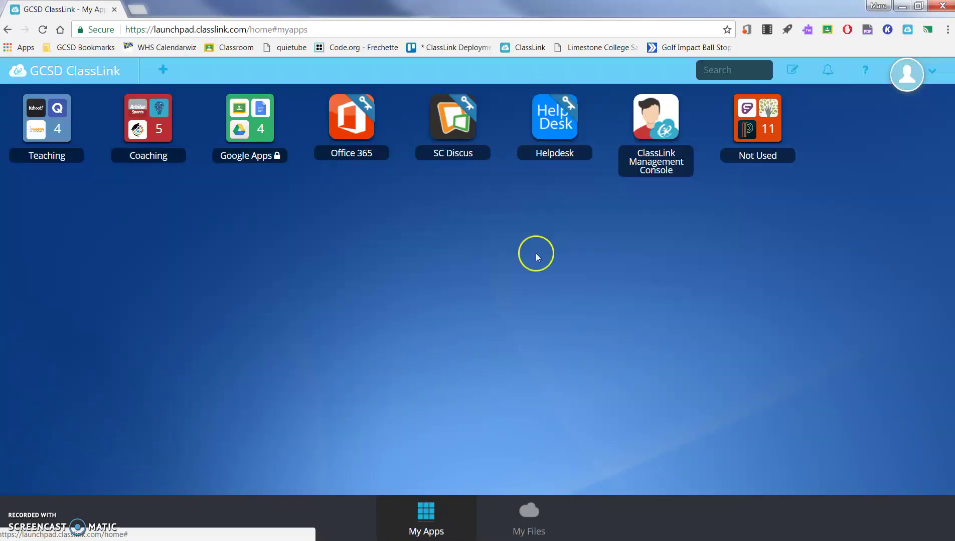
left_click(160, 126)
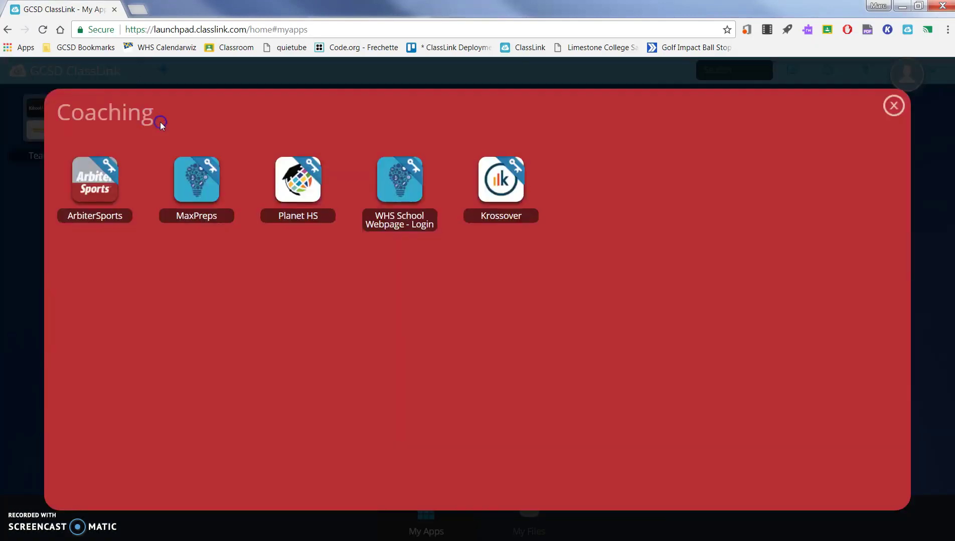
left_click(96, 194)
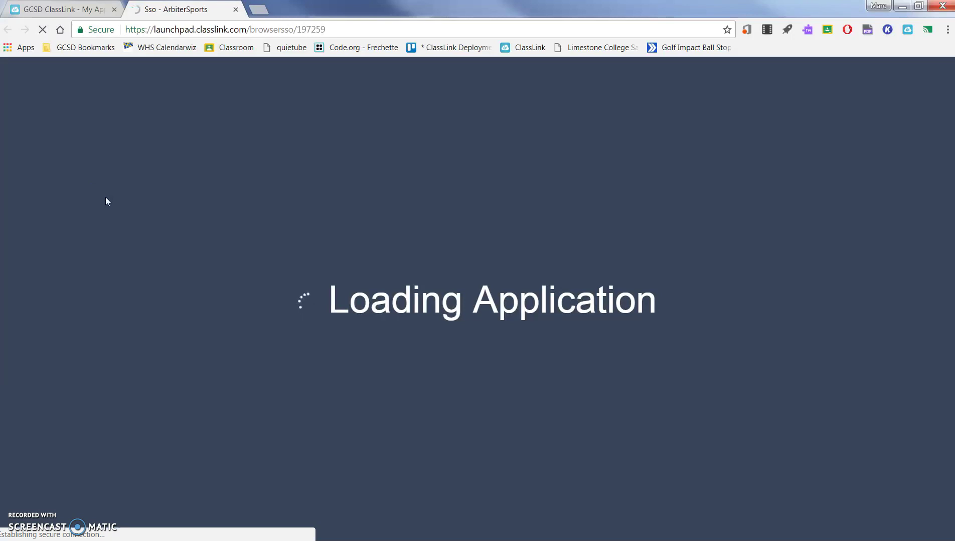
left_click(115, 200)
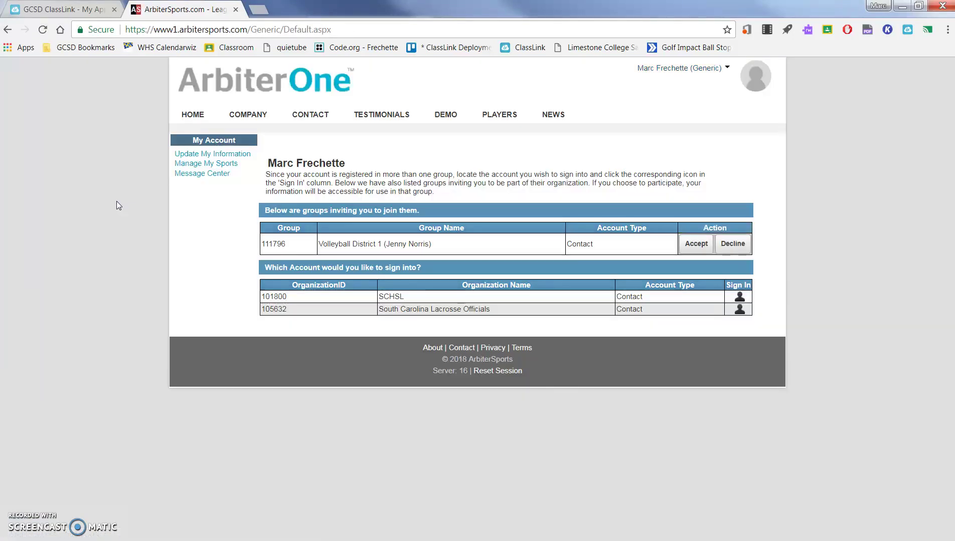
left_click(236, 10)
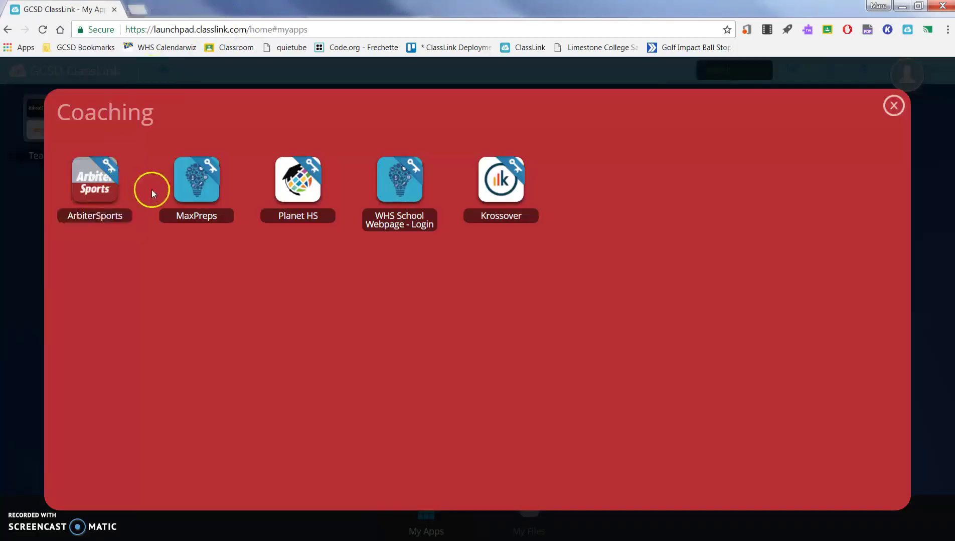
left_click(202, 193)
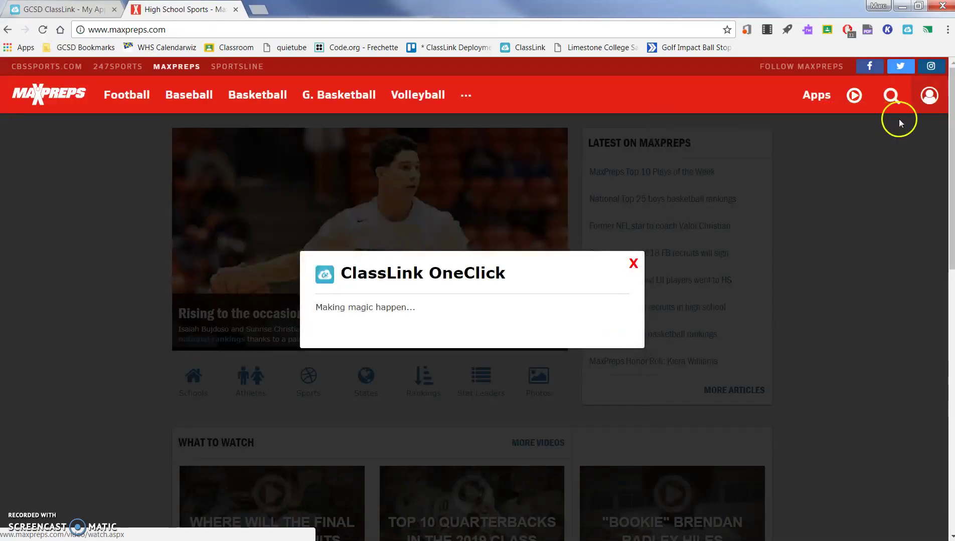
mouse_move(928, 103)
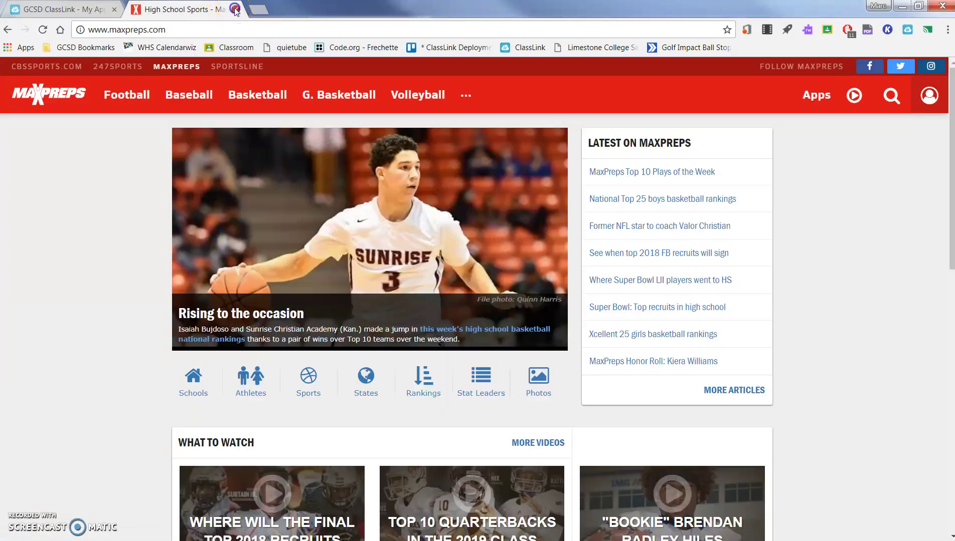
left_click(235, 10)
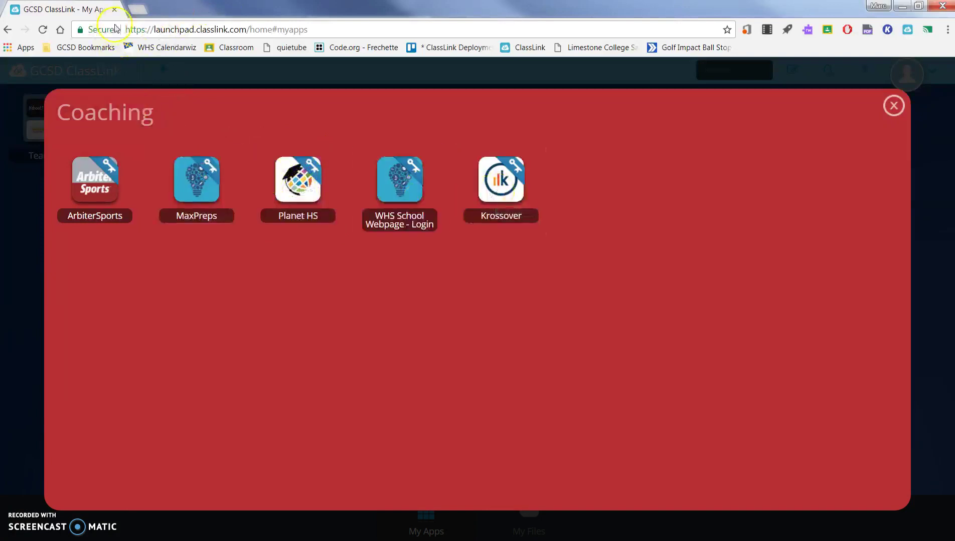
left_click(893, 105)
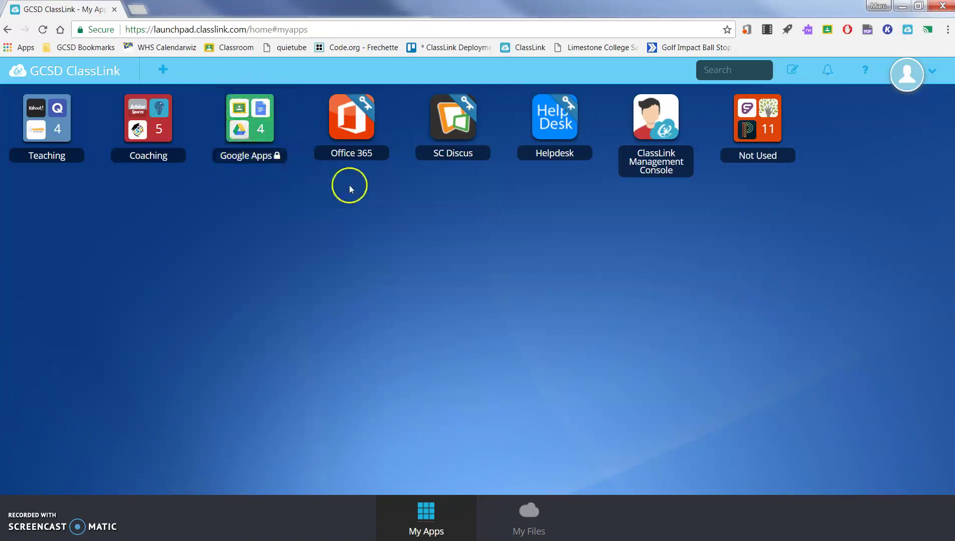
Launch Office 365 by single sign-on, then close the Office Home tab
left_click(355, 142)
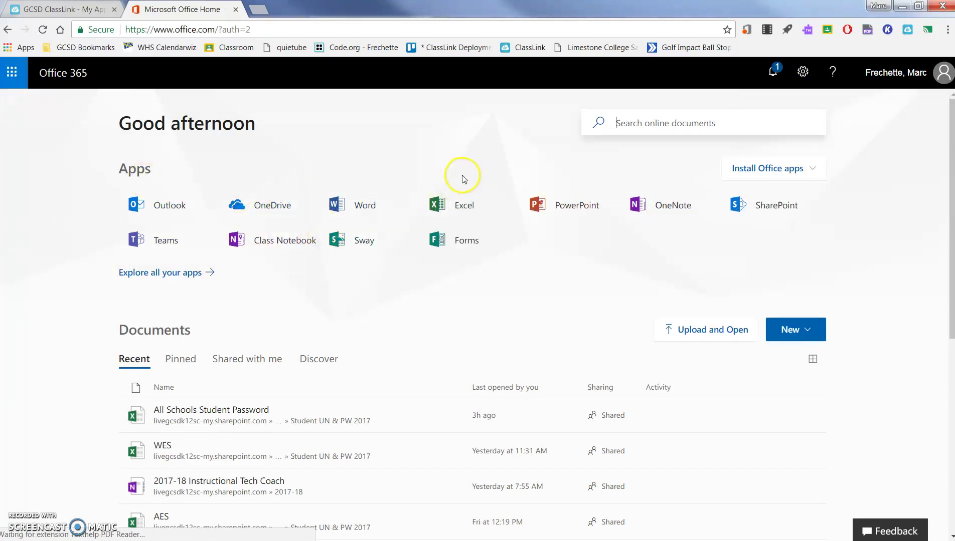
left_click(234, 10)
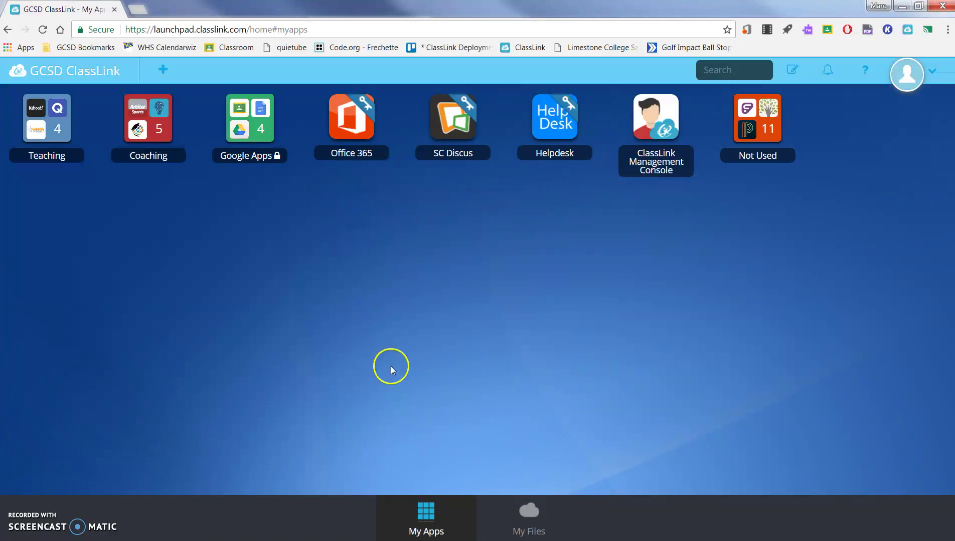
Open My Files and show the Google Drive folders and files
left_click(528, 523)
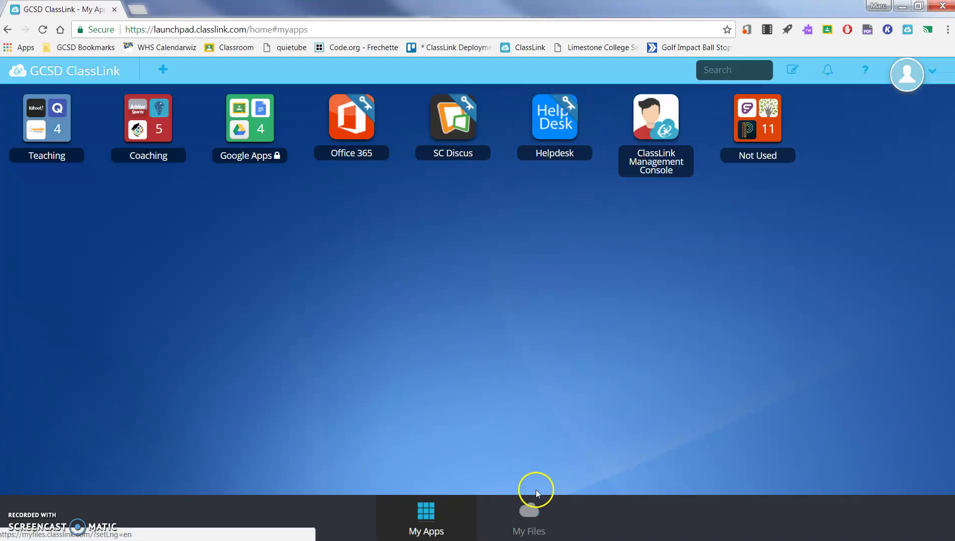
left_click(530, 515)
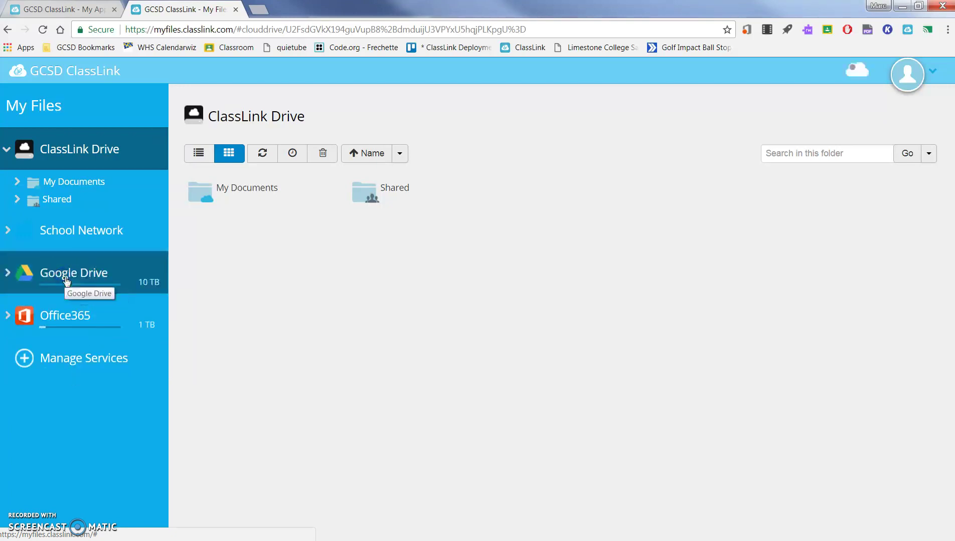
left_click(74, 279)
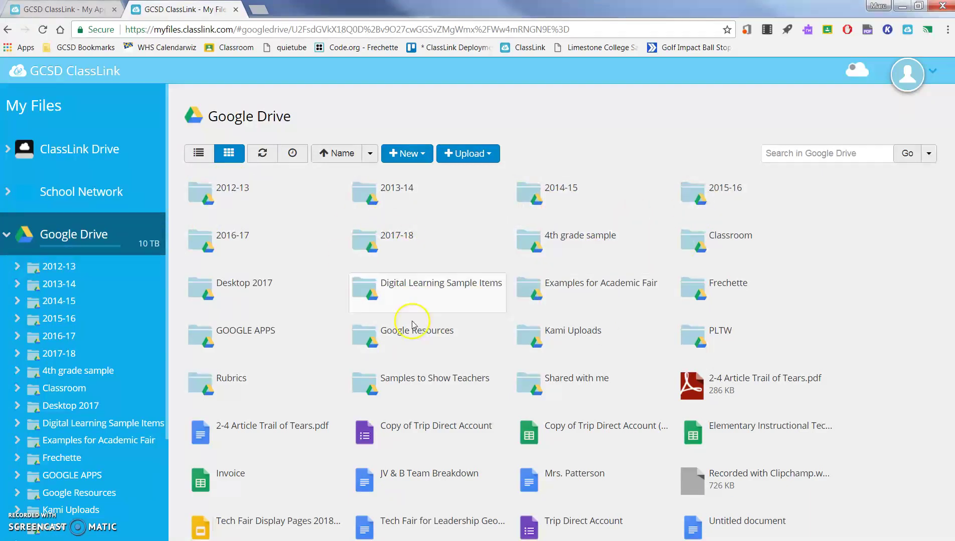
Search Google Drive for 'whs lax' and close the opened WHS Lax 2017 drawing
left_click(797, 154)
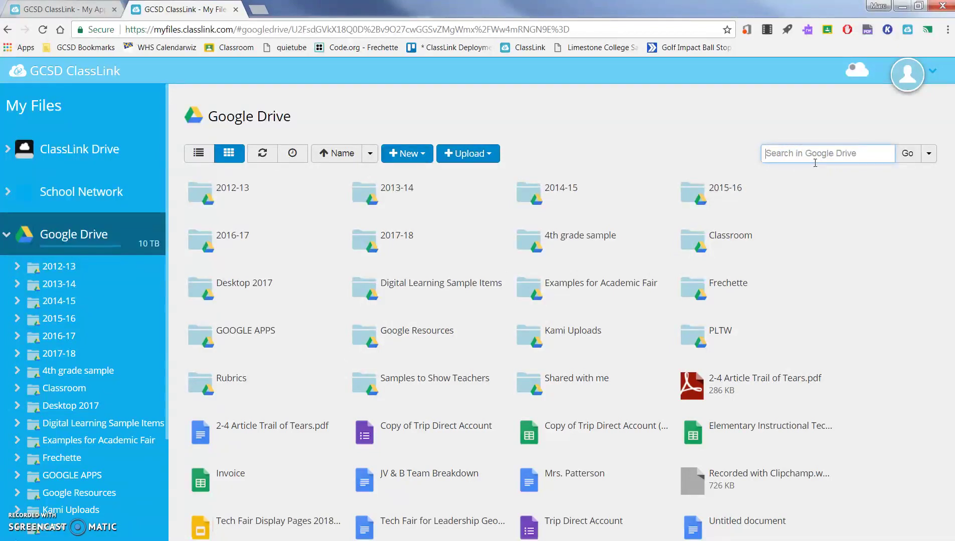
type("whs lax")
key("Return")
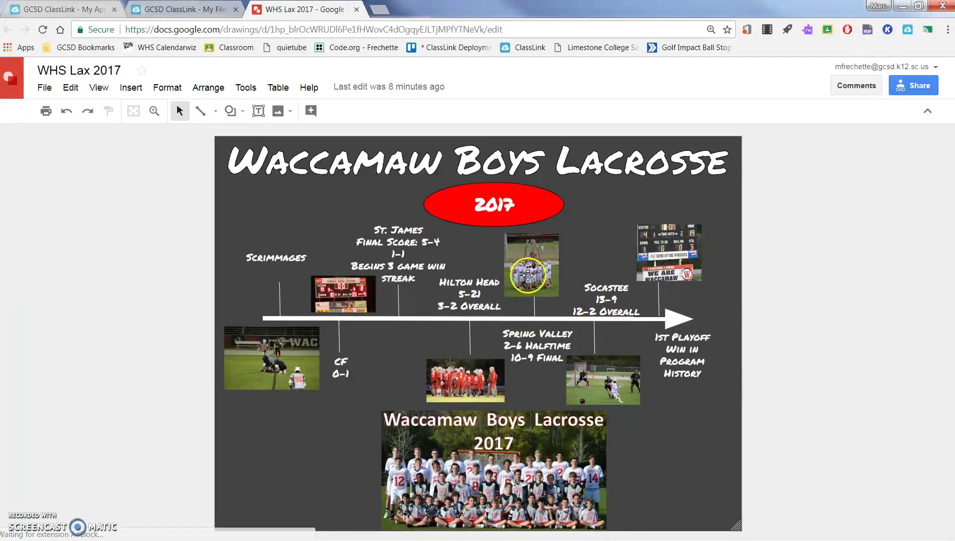
left_click(356, 9)
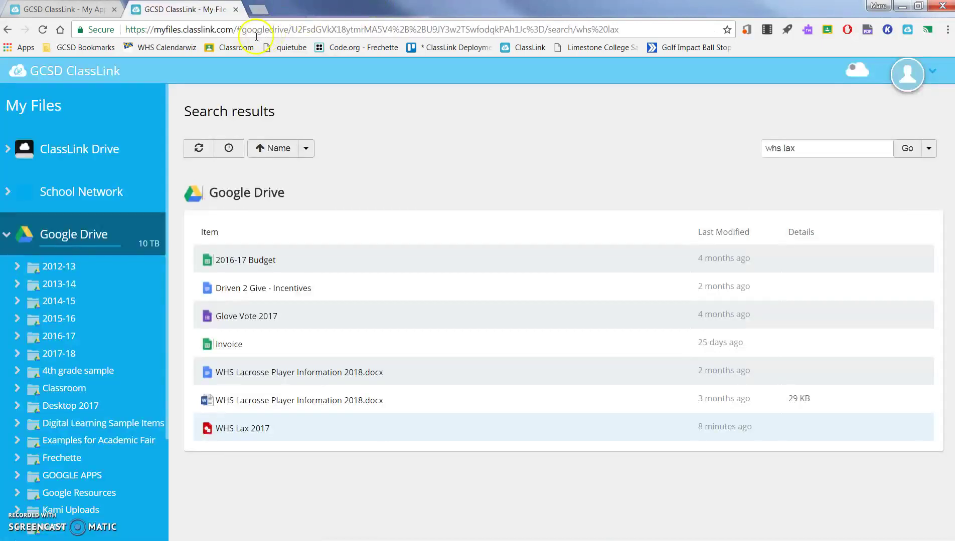
Open the Office365 drive's 2016-17 folder, then return to its top level and collapse the tree
left_click(5, 234)
left_click(26, 274)
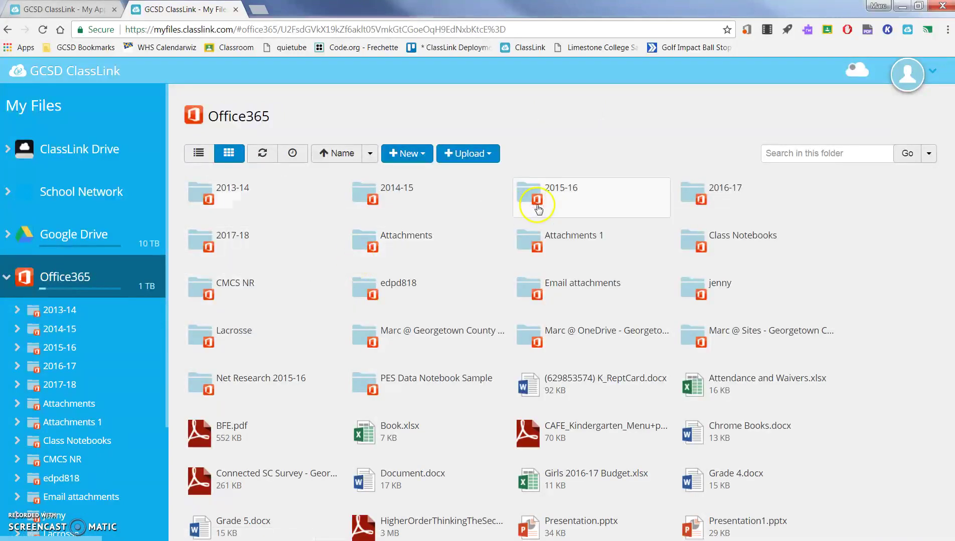
double_click(716, 196)
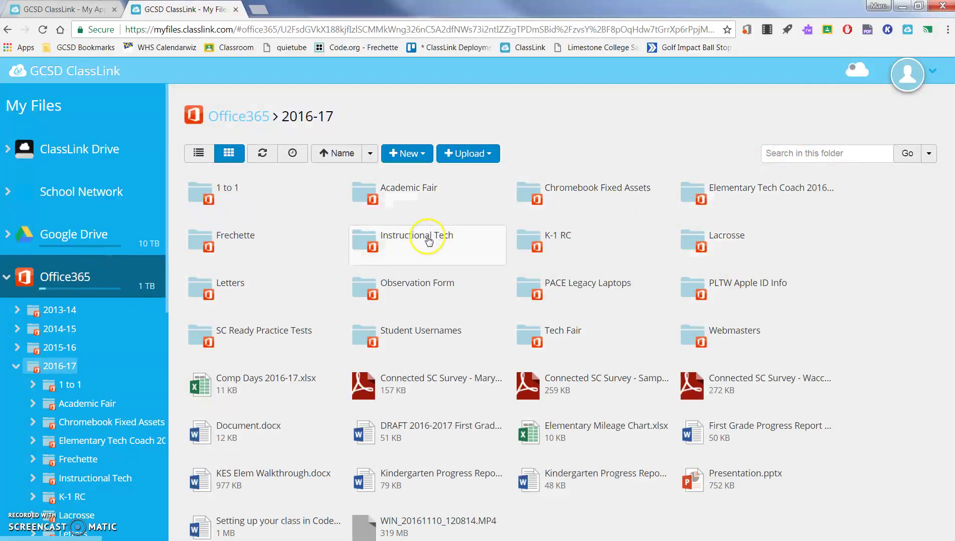
left_click(5, 279)
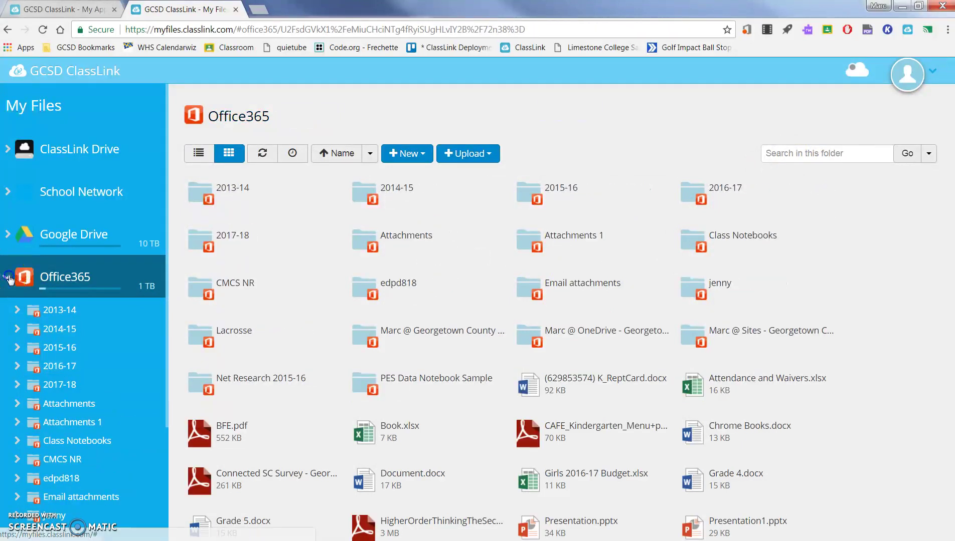
left_click(11, 273)
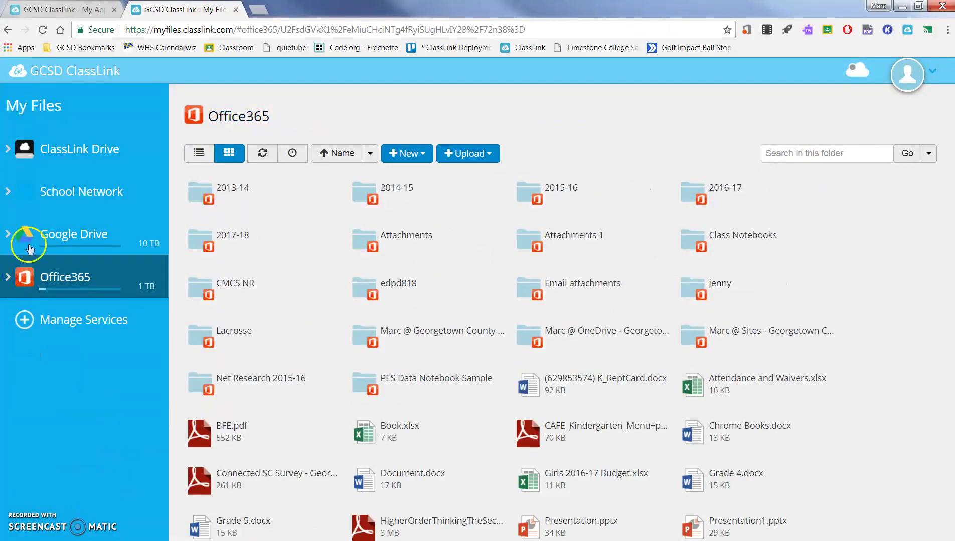
Open the School Network H Drive to list its folders, then collapse the School Network tree
left_click(64, 195)
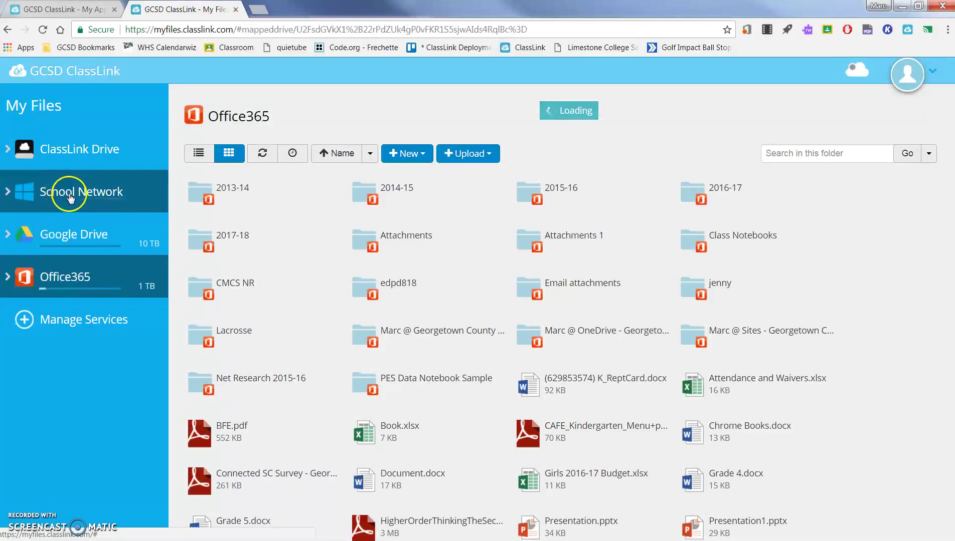
left_click(70, 197)
left_click(67, 193)
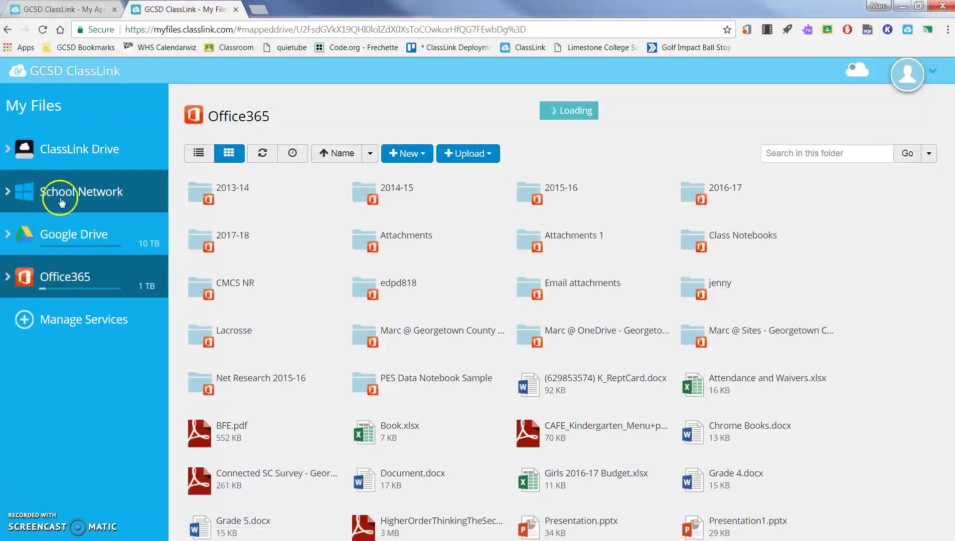
left_click(92, 191)
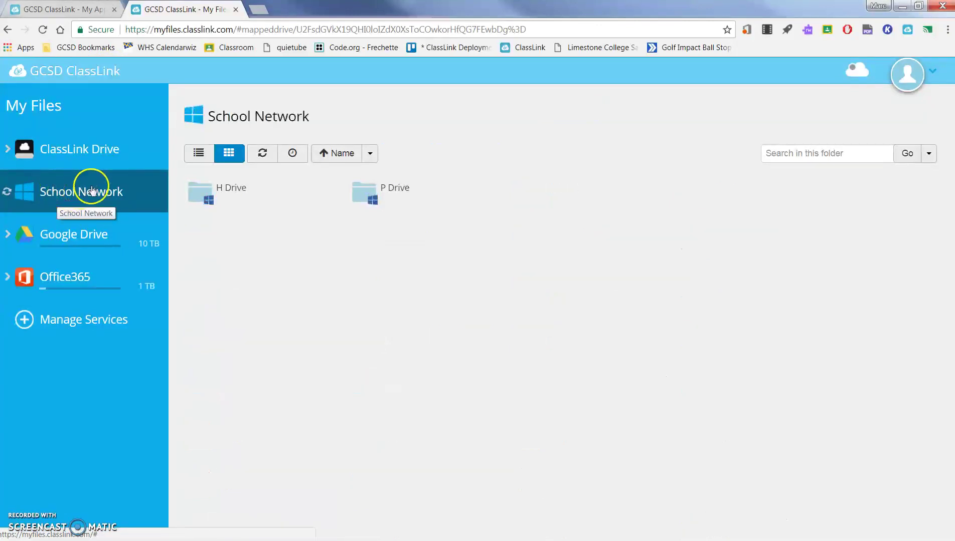
left_click(391, 188)
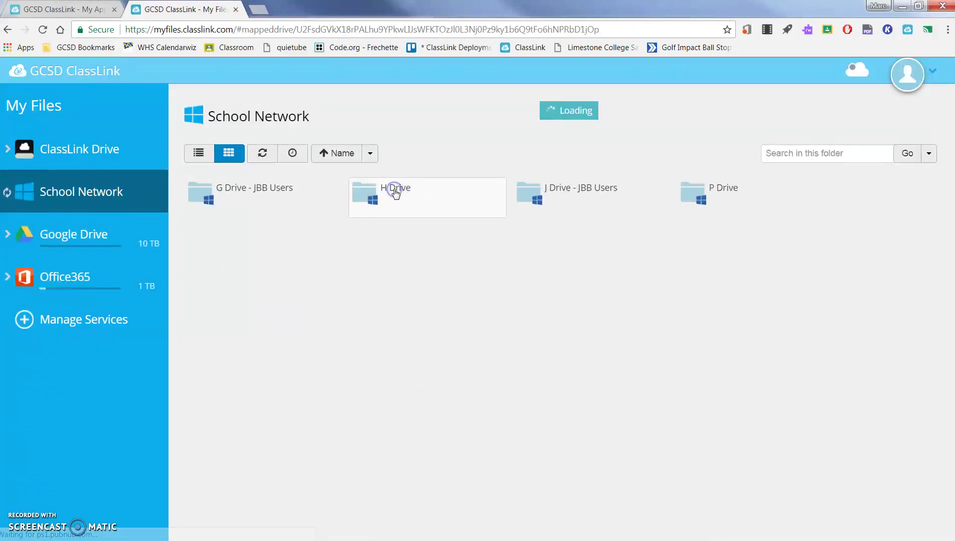
left_click(397, 196)
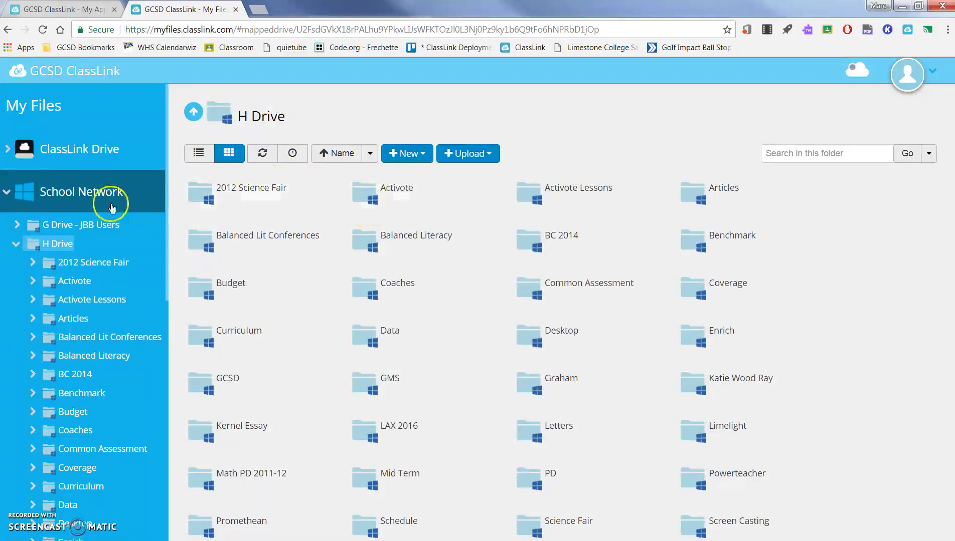
left_click(6, 192)
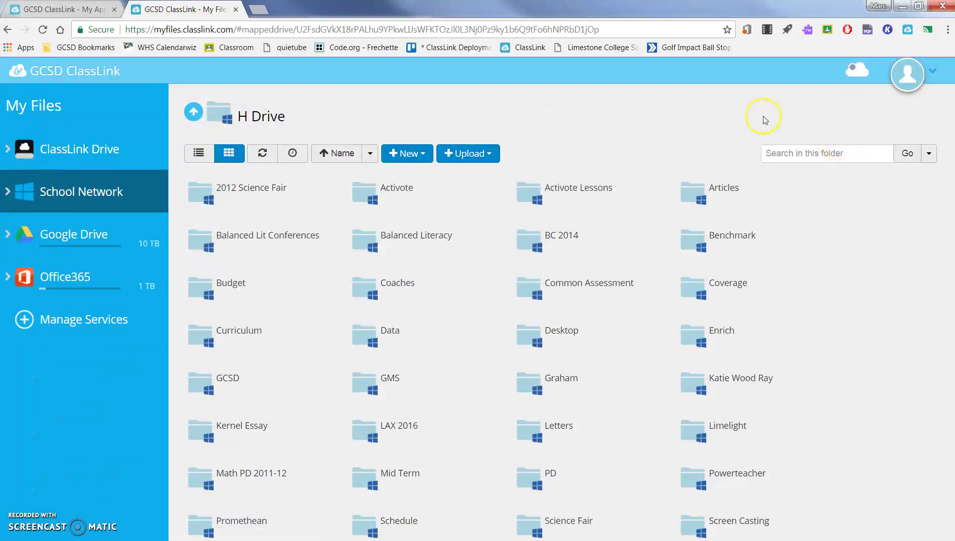
View Manage Services, then close the My Files tab to return to My Apps
left_click(24, 320)
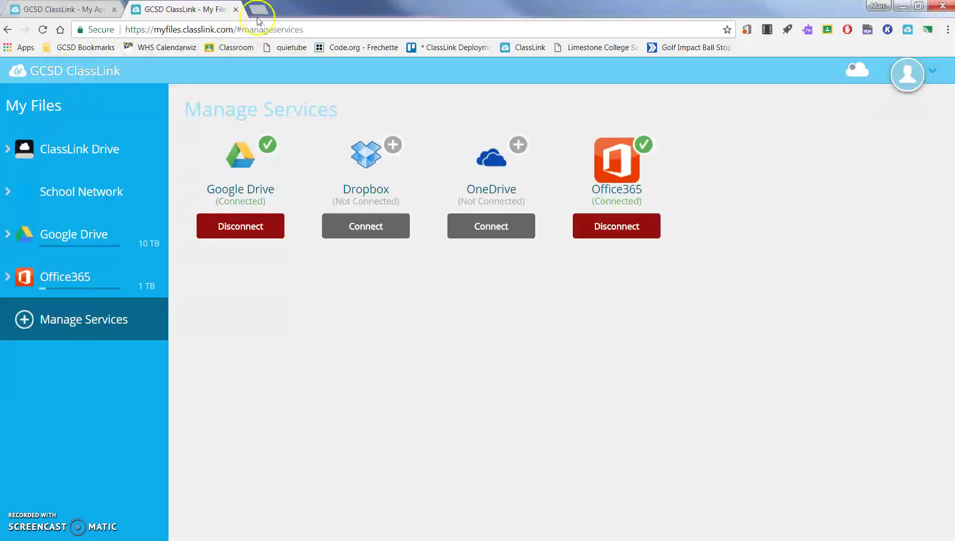
left_click(235, 10)
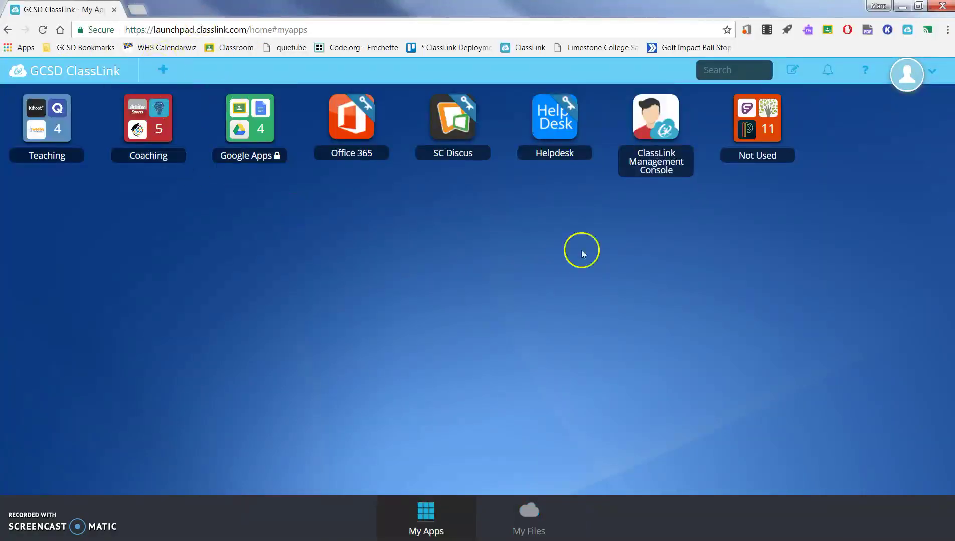